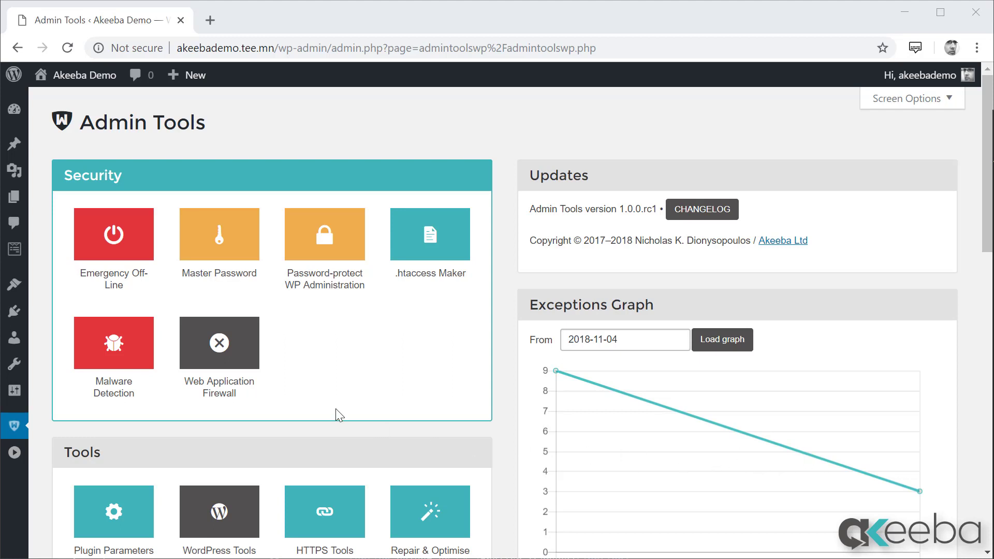
Open the Web Application Firewall configuration and go to the Away Schedule setting in the basic features
click(234, 370)
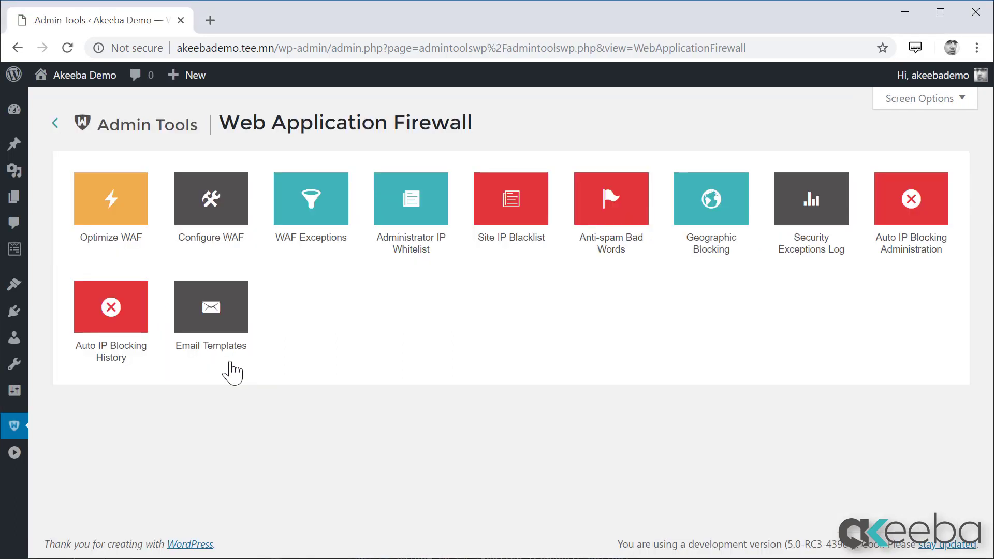
click(216, 223)
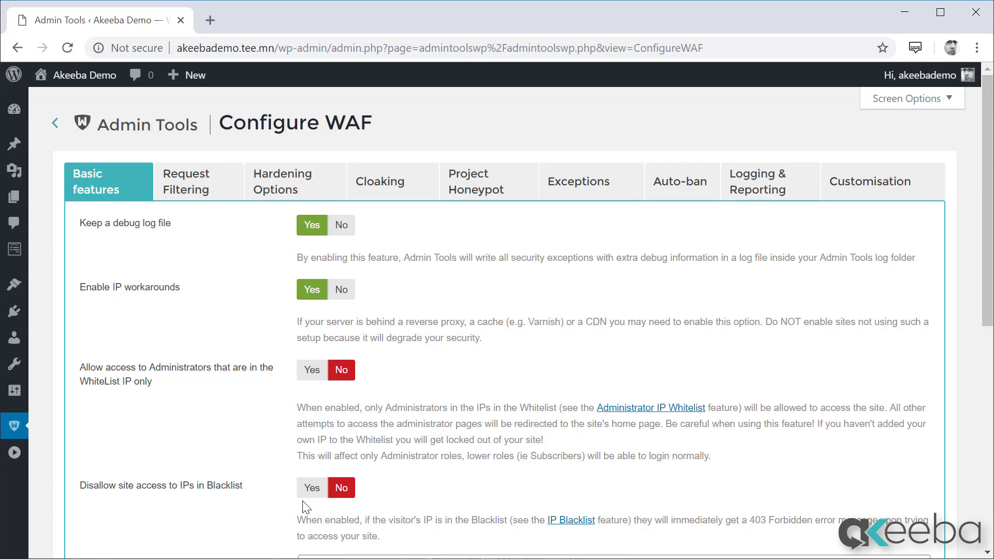
scroll(306, 506, down, 5)
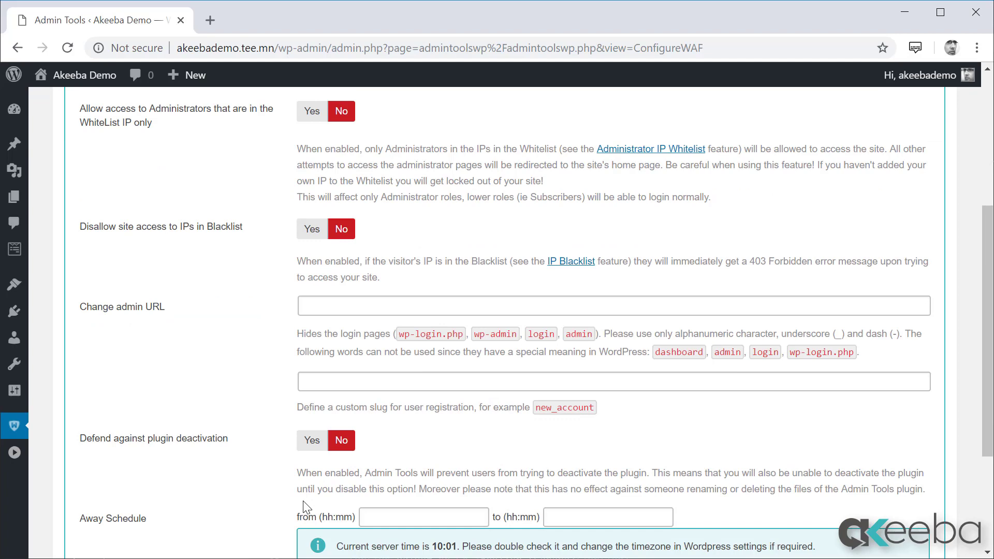
scroll(299, 484, down, 4)
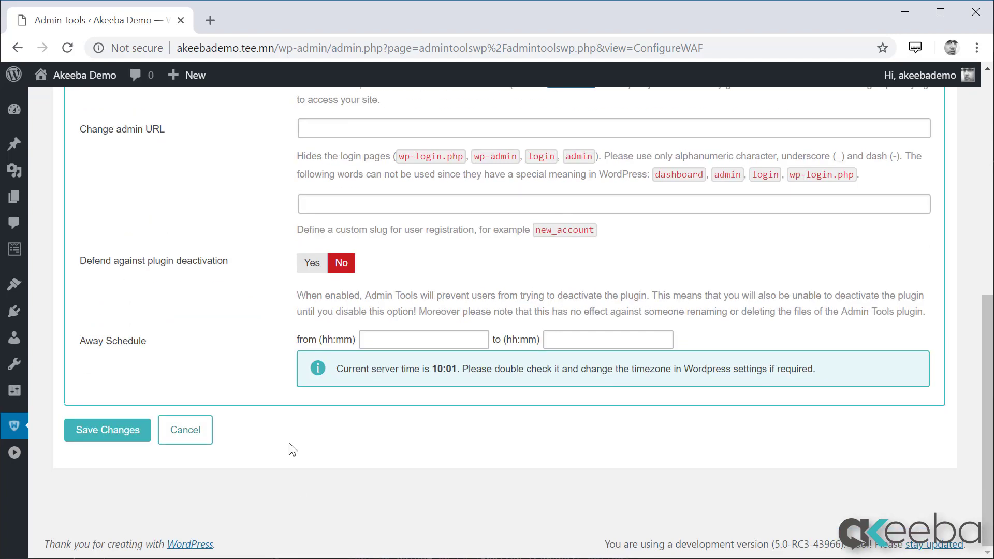
Set the Away Schedule from 18:00 to 08:00
click(389, 343)
text(18:00)
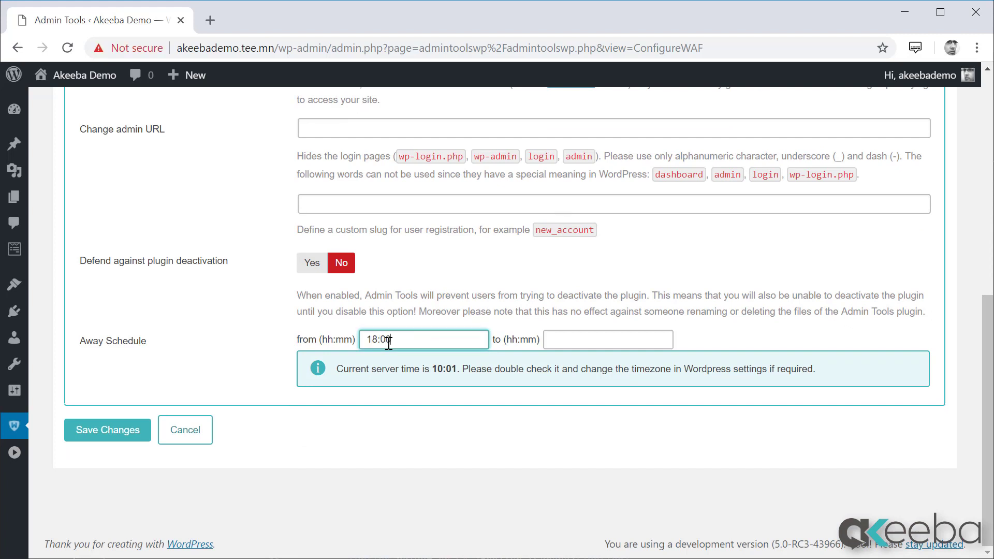
key(Tab)
text(0)
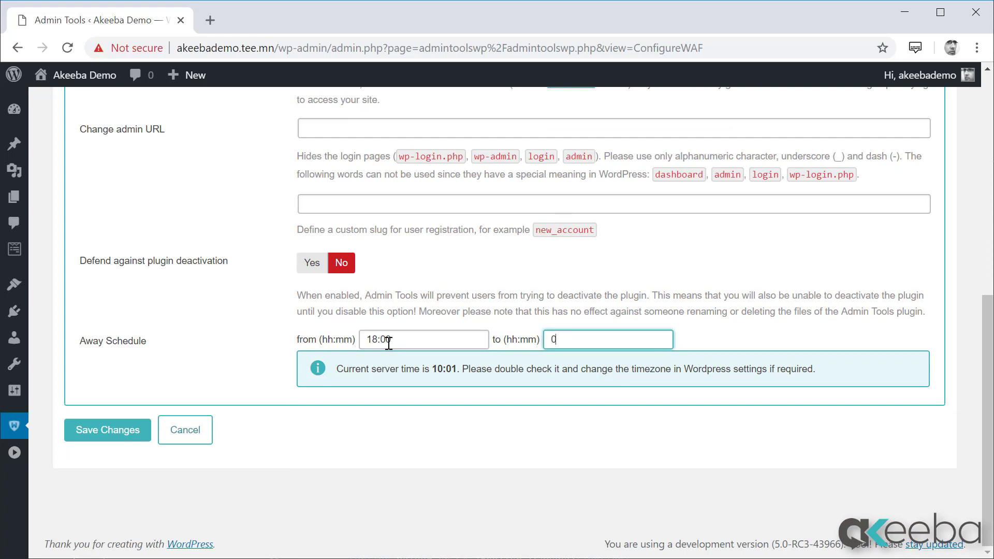
text(8:00)
Clear both the start and end times of the Away Schedule
key(BackSpace)
key(BackSpace)
key(BackSpace)
key(BackSpace)
key(BackSpace)
key(shift+Tab)
key(BackSpace)
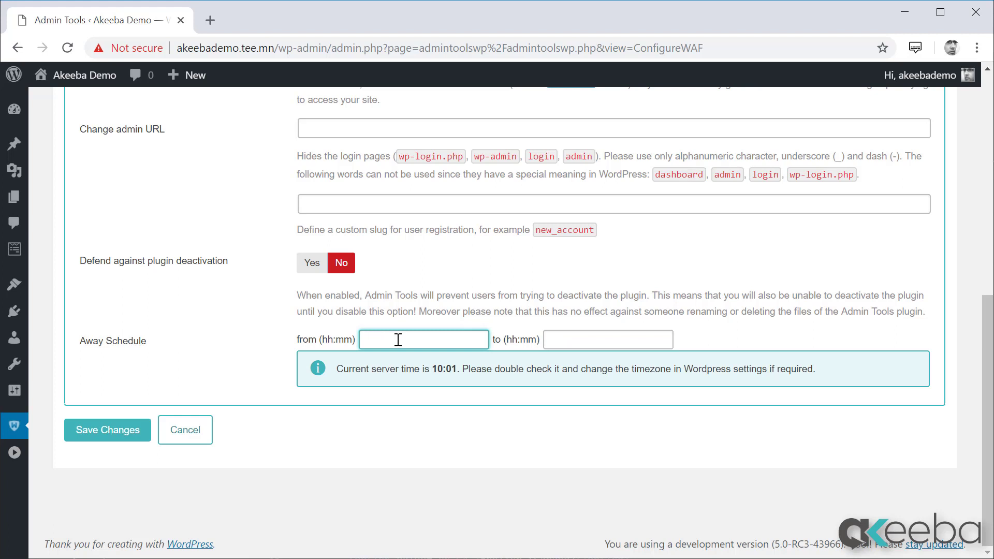
Change the admin URL to horsebattery and save the firewall configuration
click(304, 132)
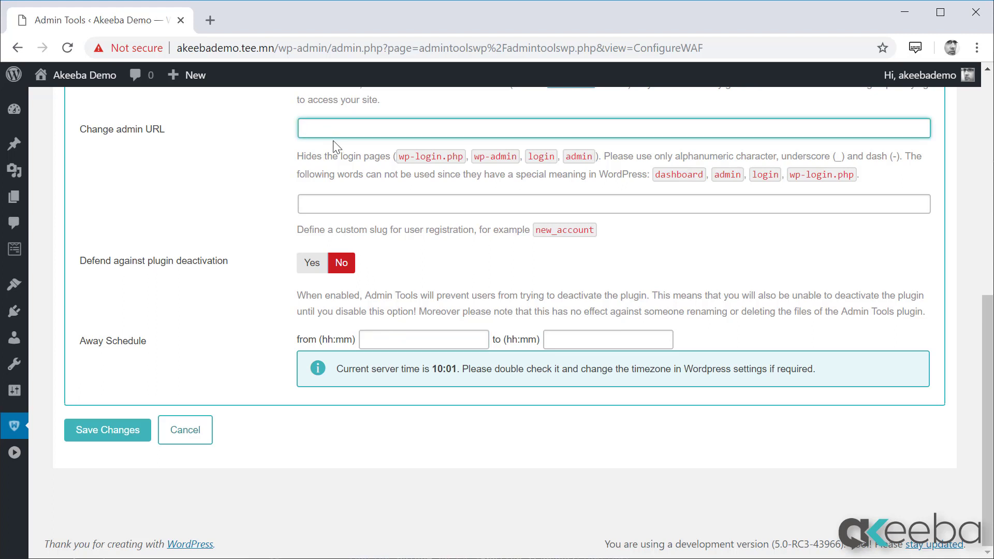
text(horsebattery)
click(126, 439)
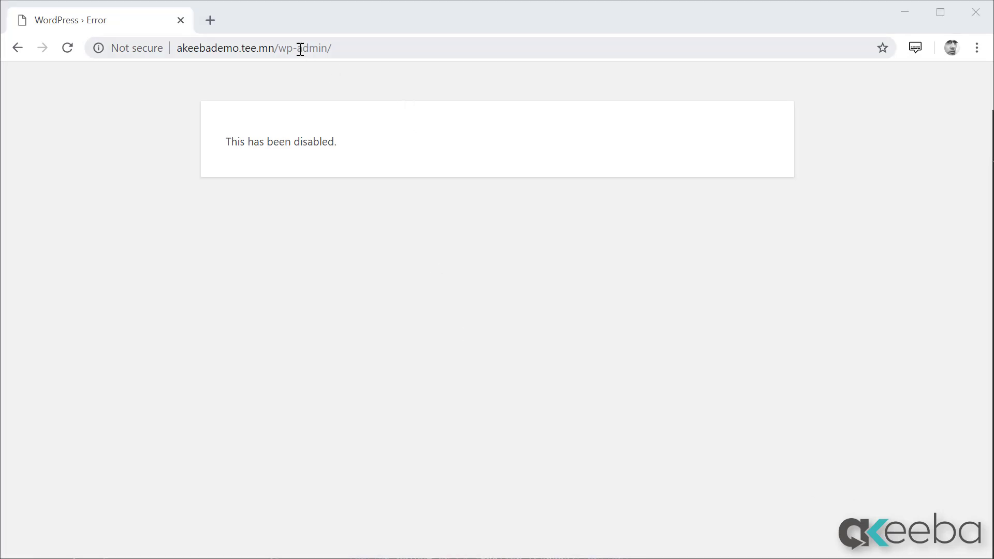
Load the custom login address akeebademo.tee.mn/horsebattery in place of the wp-admin address
drag(278, 48, 419, 52)
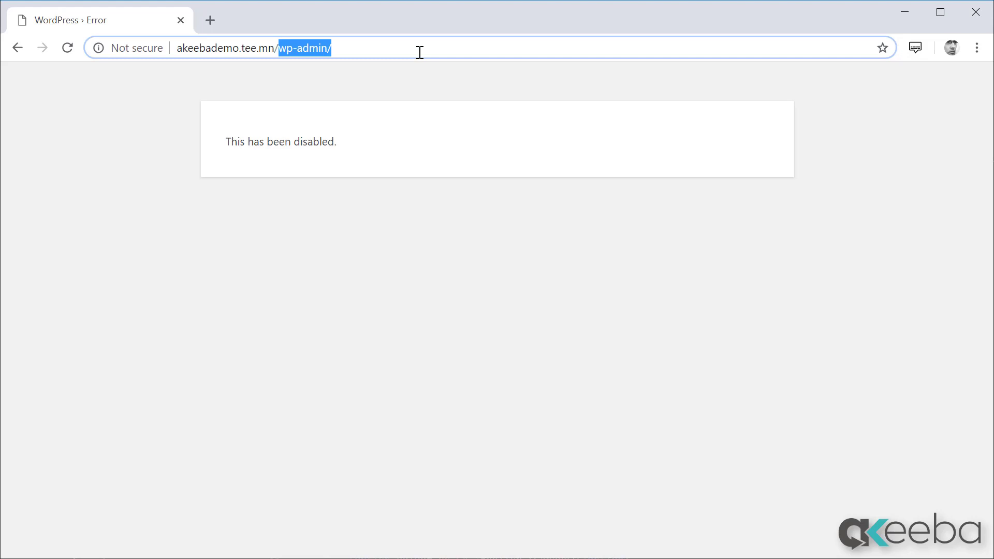
text(horse)
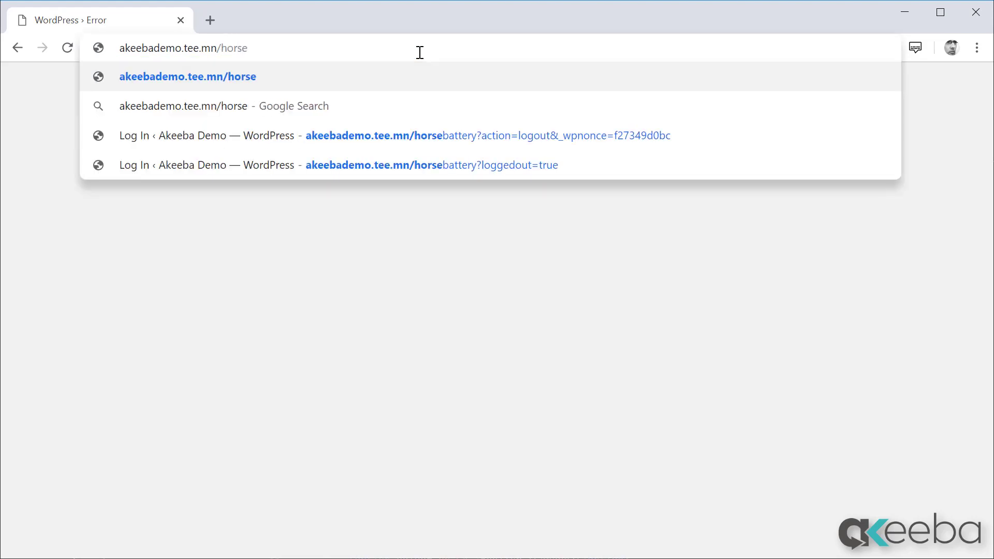
text(batter)
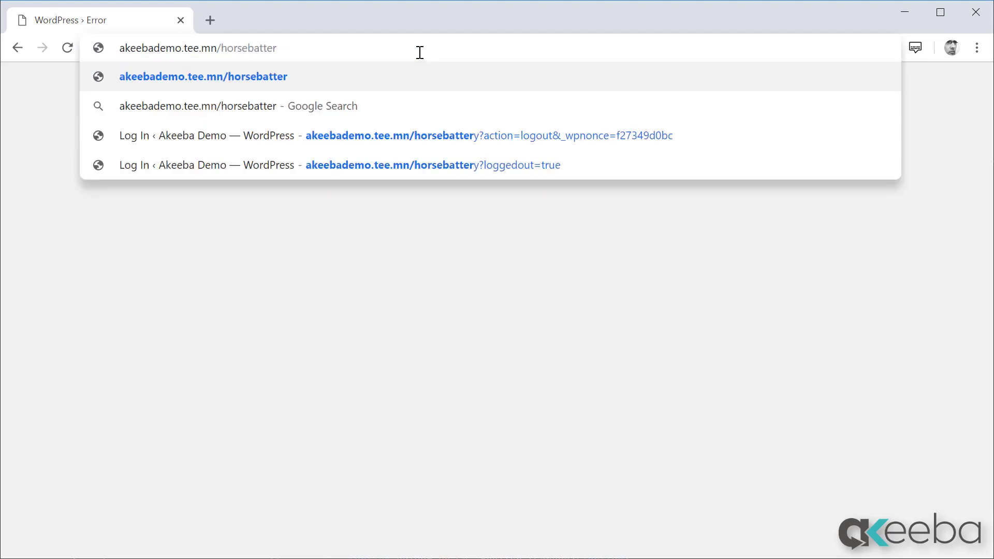
text(y)
key(Return)
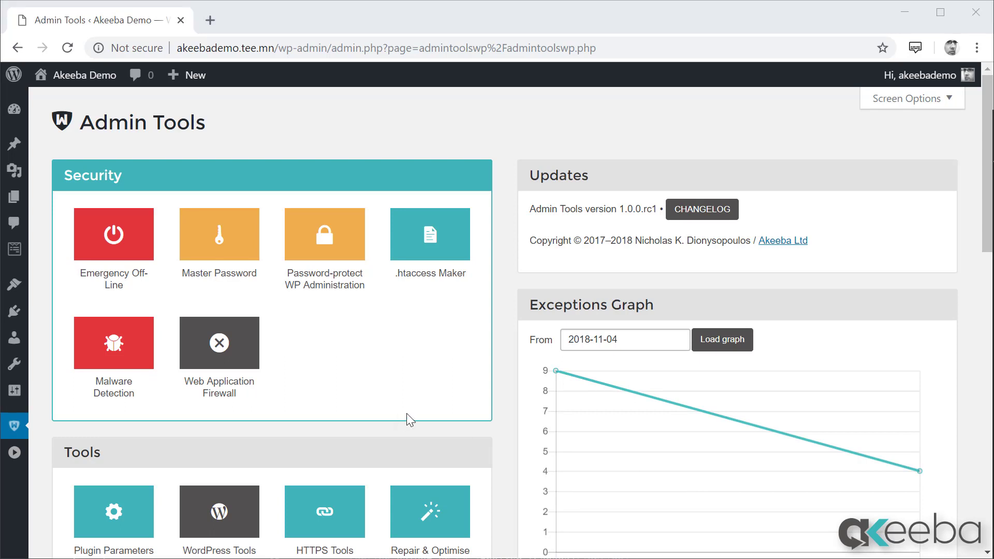
Password-protect the WP Administration area with the username smile and a password entered in both password fields
click(333, 282)
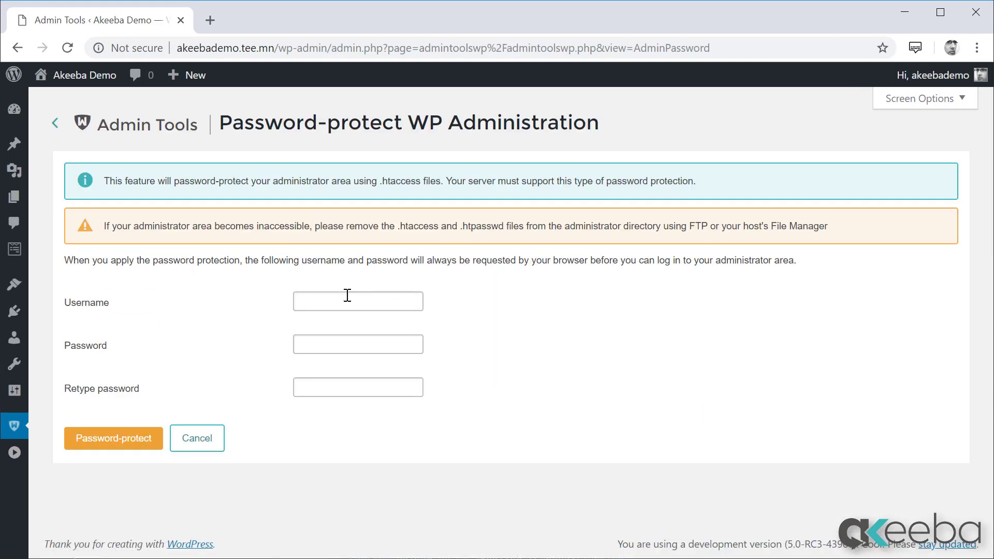
click(346, 300)
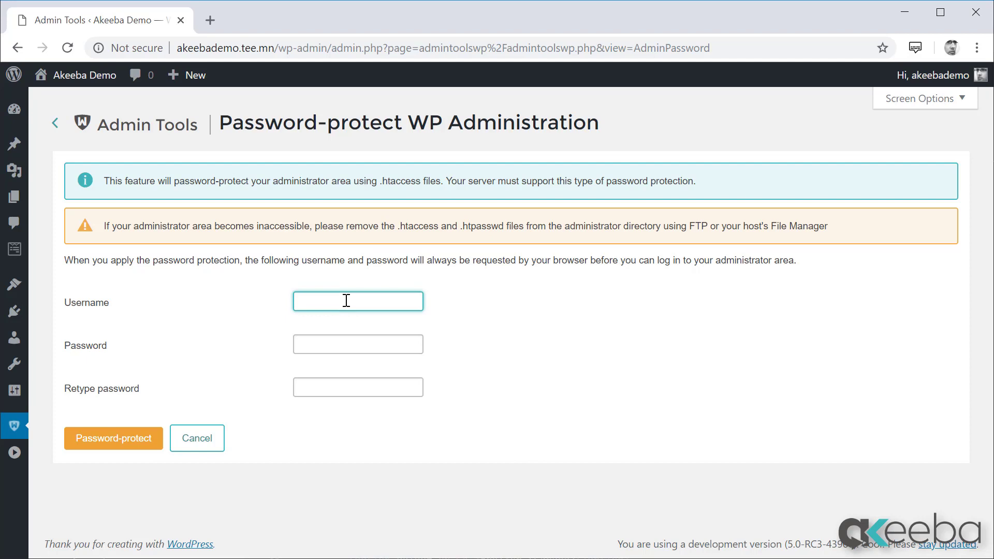
text(smile)
key(Tab)
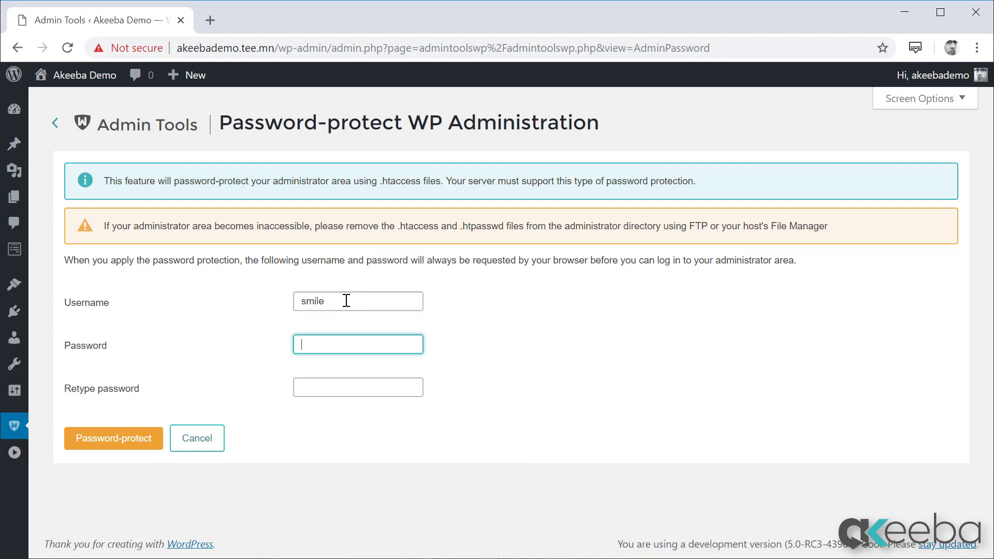
text(••••••••••)
key(Tab)
text(•••••)
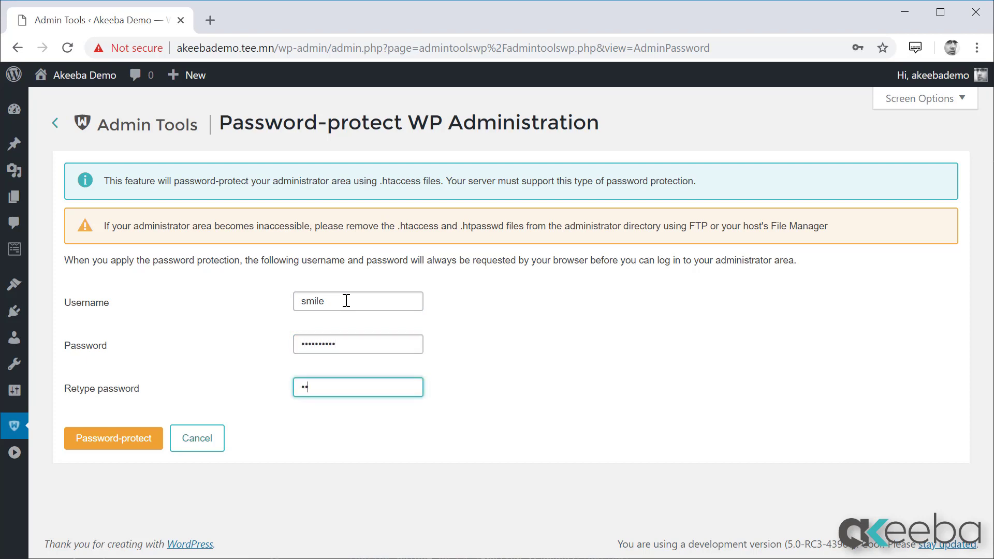
text(•••••)
click(137, 441)
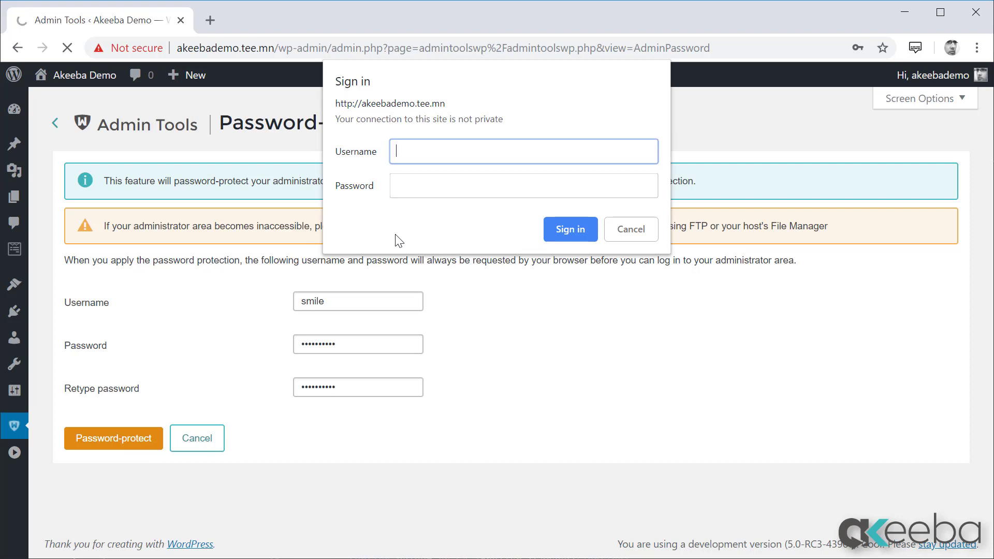
Fill in the browser's sign-in prompt with the username smile and the administration password
text(smile)
key(Tab)
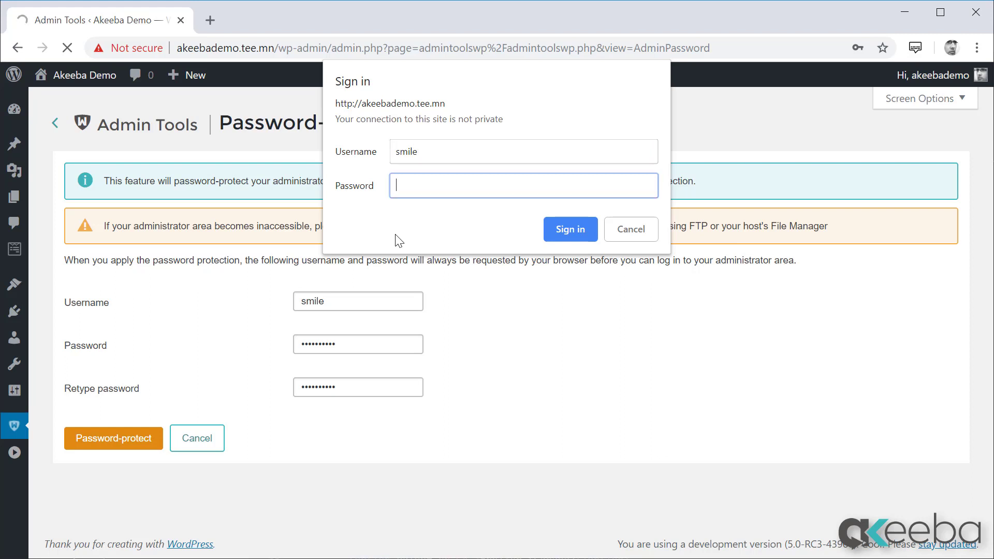
text(••••••••••)
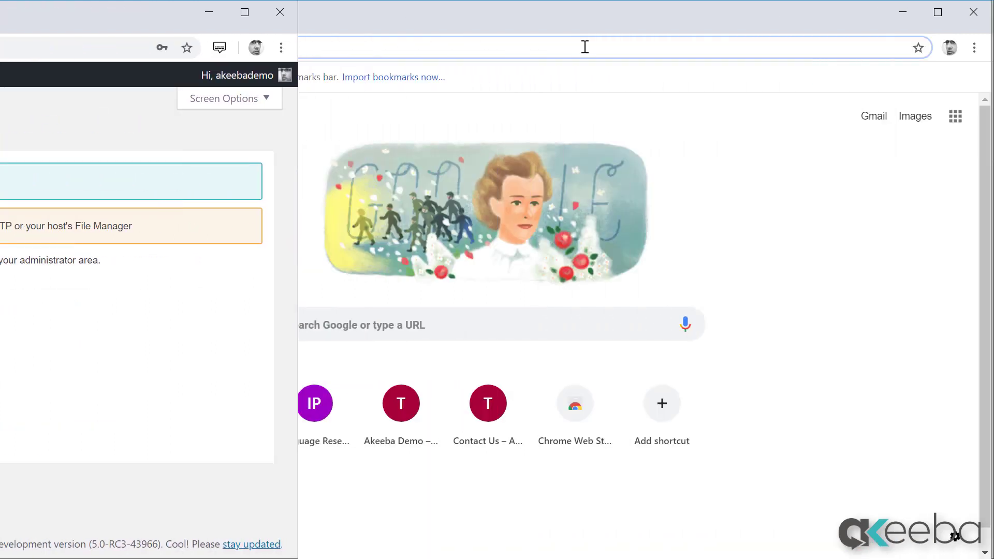
text(http://akeebademo.tee.mn/wp-login.php)
key(Return)
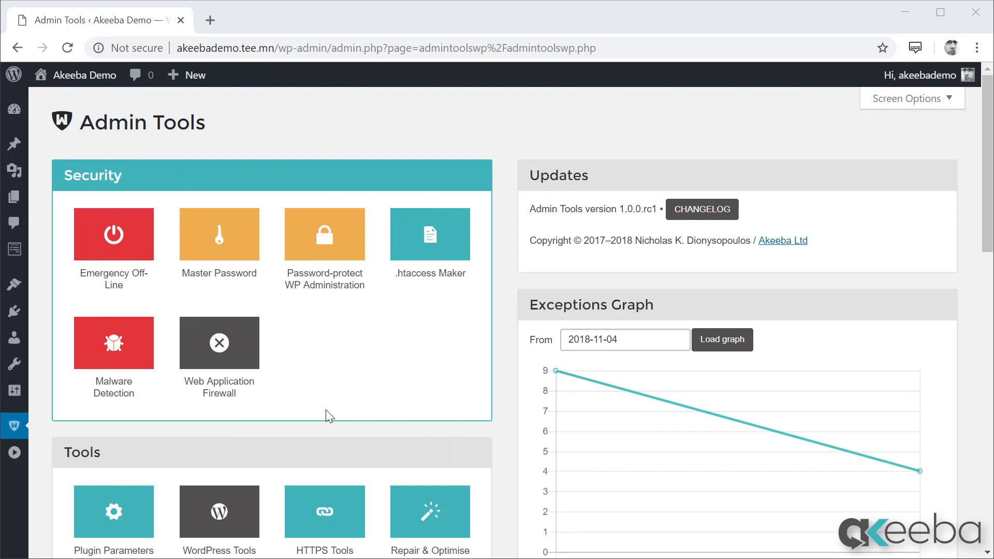
Set the site offline with the Emergency Off-Line feature
click(118, 267)
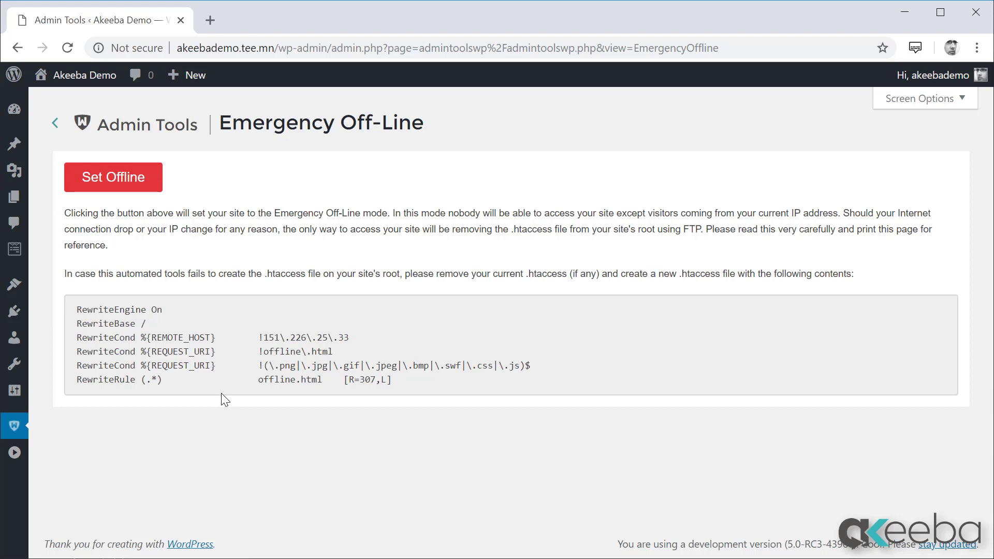
click(112, 179)
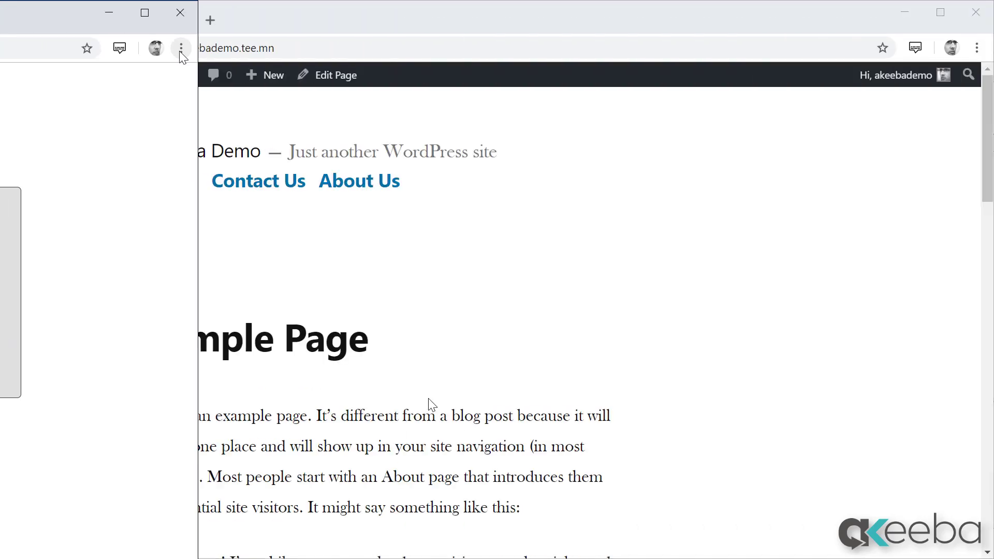
View the site's Contact Us page down to the comment section and go back to Home
click(244, 186)
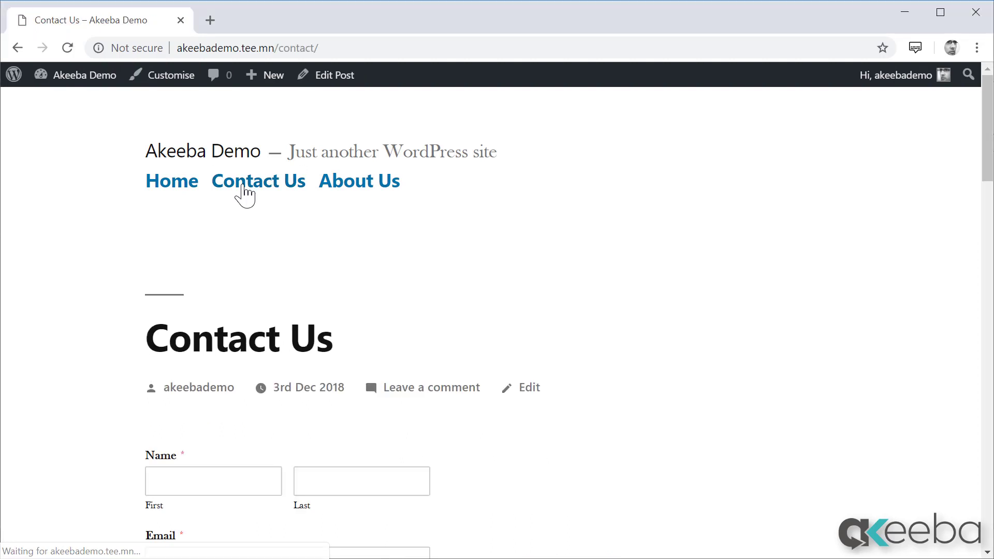
scroll(215, 319, down, 10)
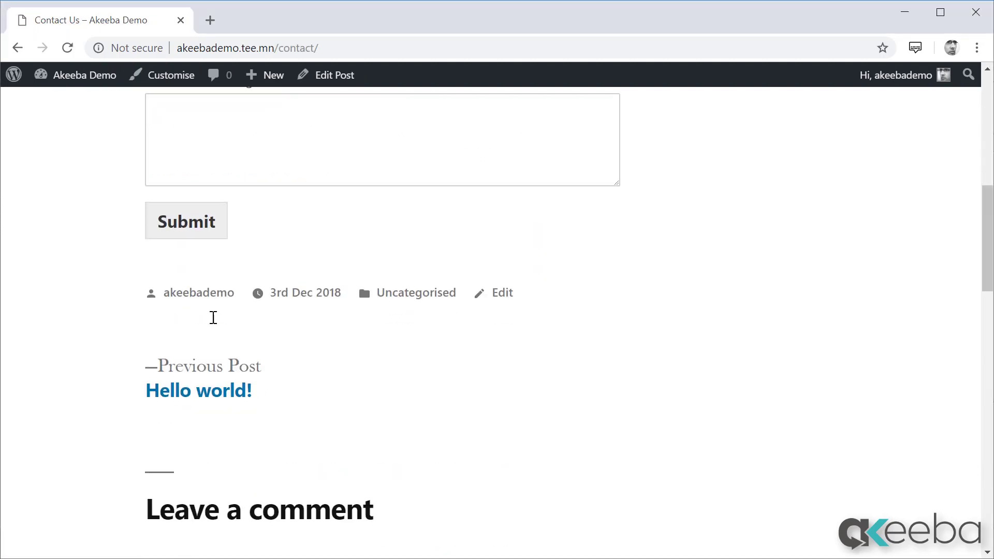
scroll(213, 317, up, 10)
click(182, 191)
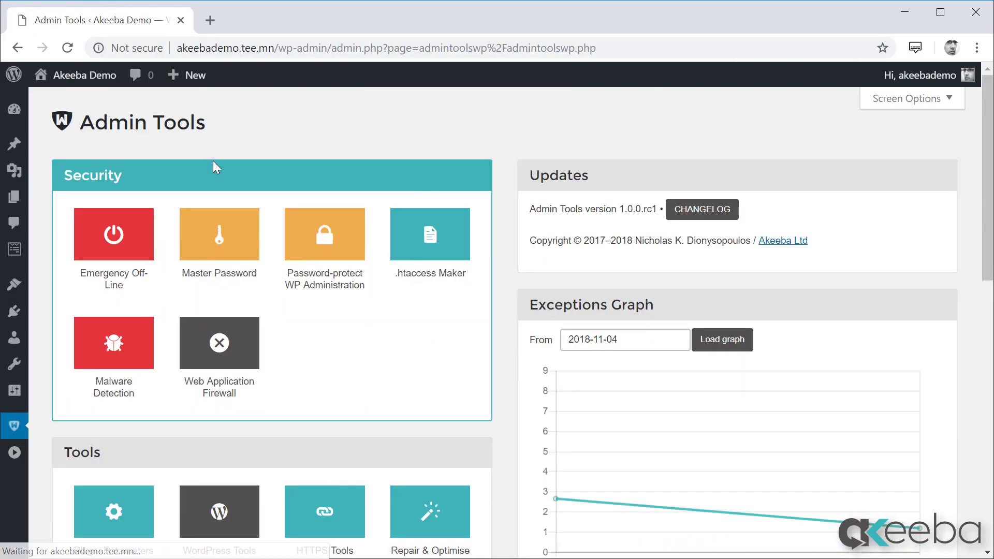
Set the site back online from the Emergency Off-Line page
click(113, 251)
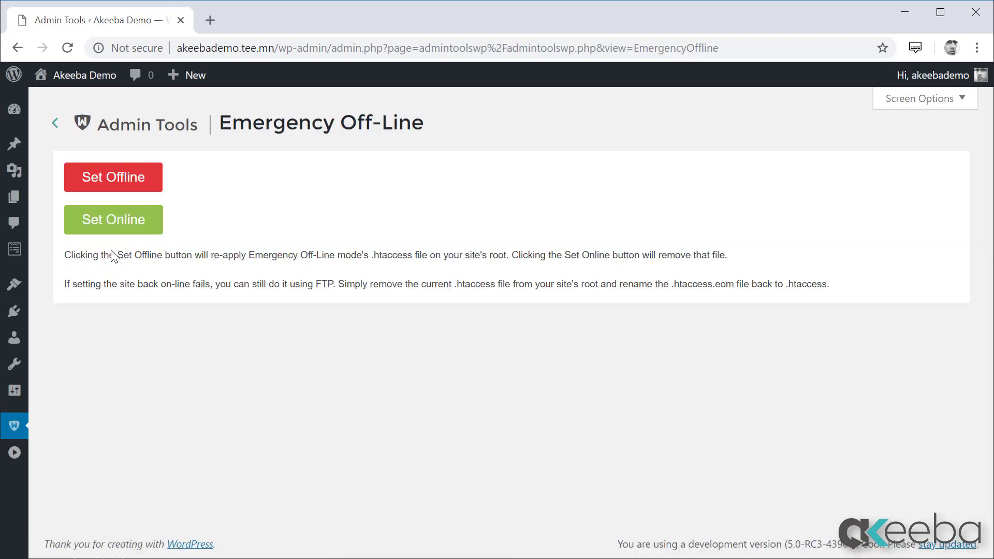
click(119, 226)
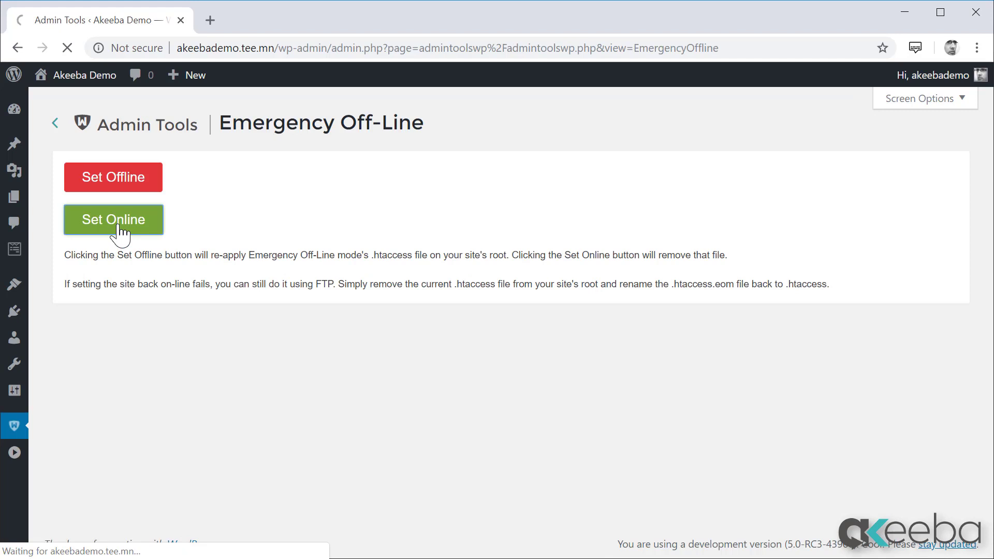